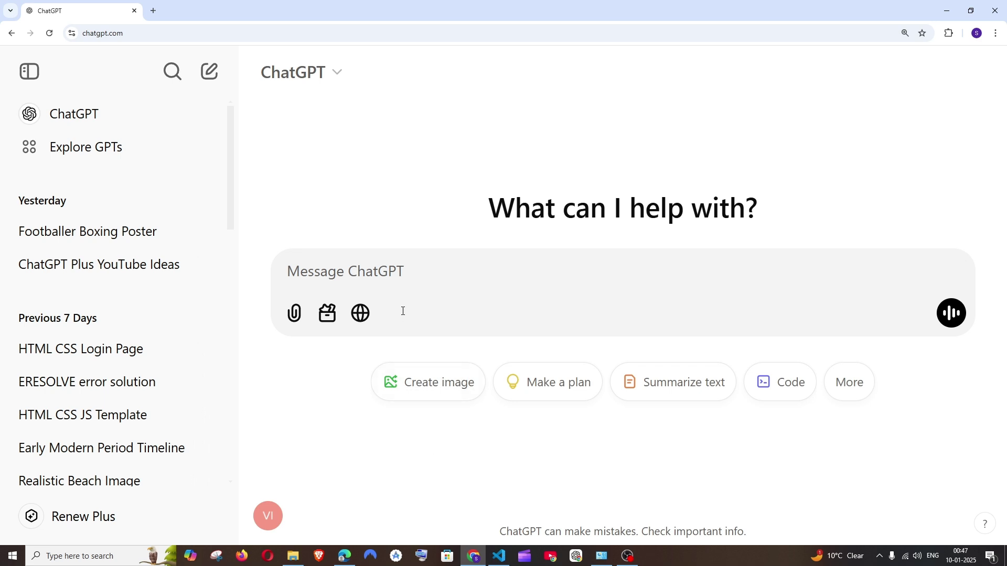
- Attach 'marks - data.csv' from the Downloads folder to a new ChatGPT message
left_click(296, 313)
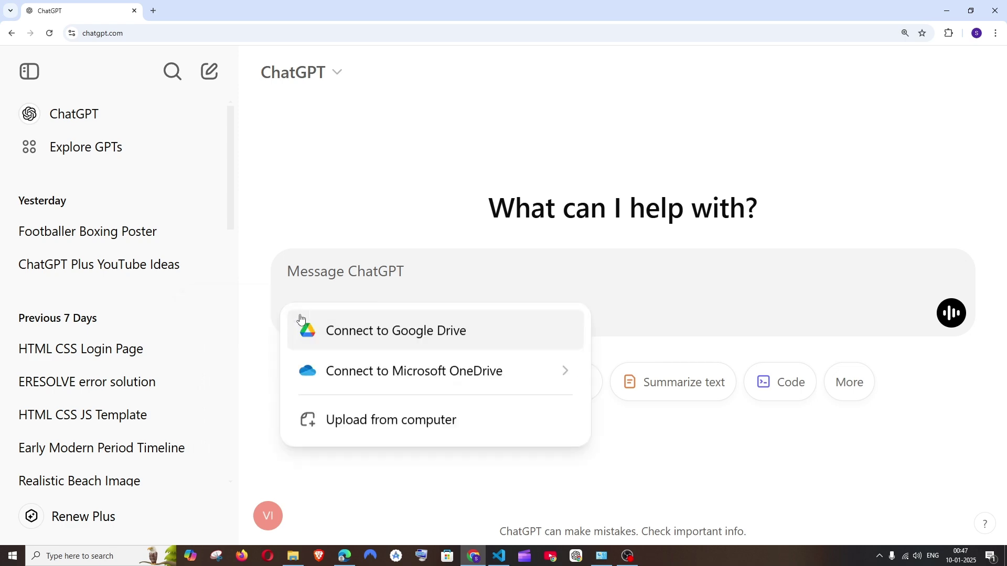
left_click(381, 425)
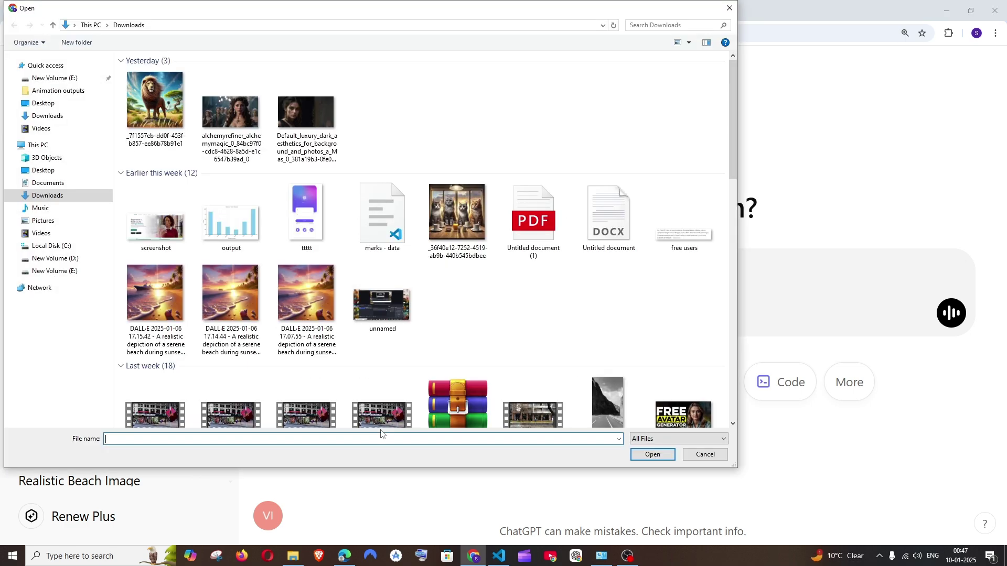
left_click(391, 221)
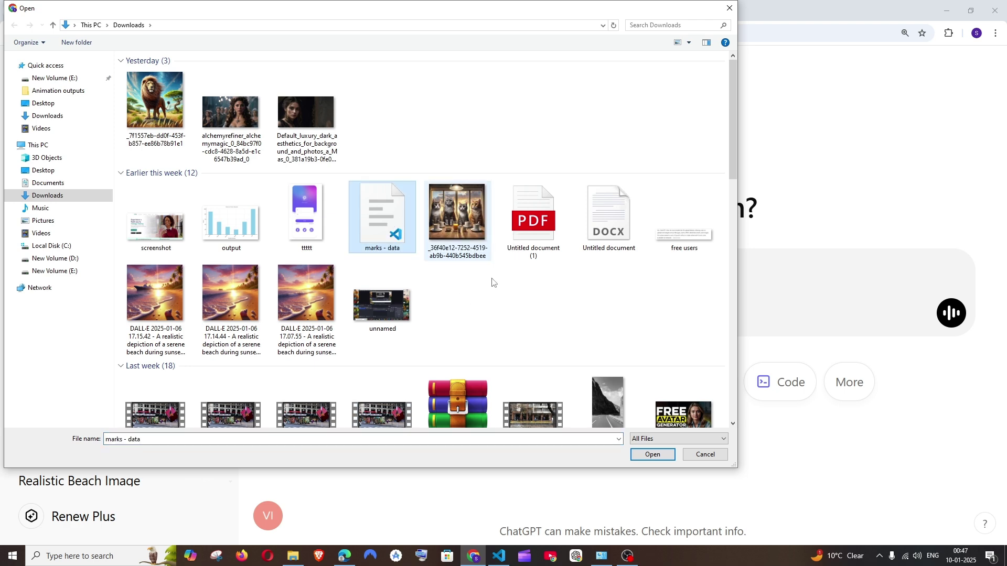
left_click(653, 455)
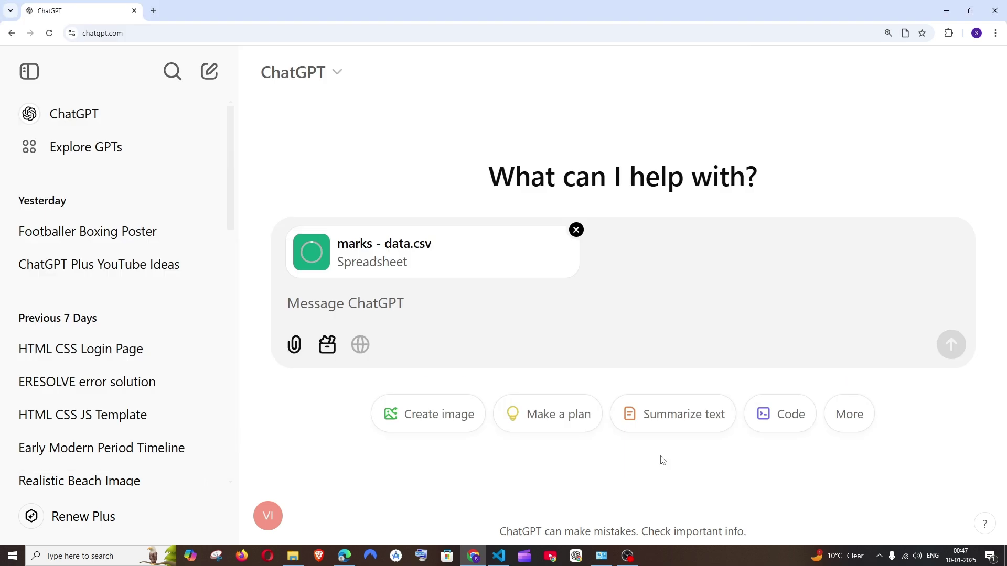
left_click(499, 556)
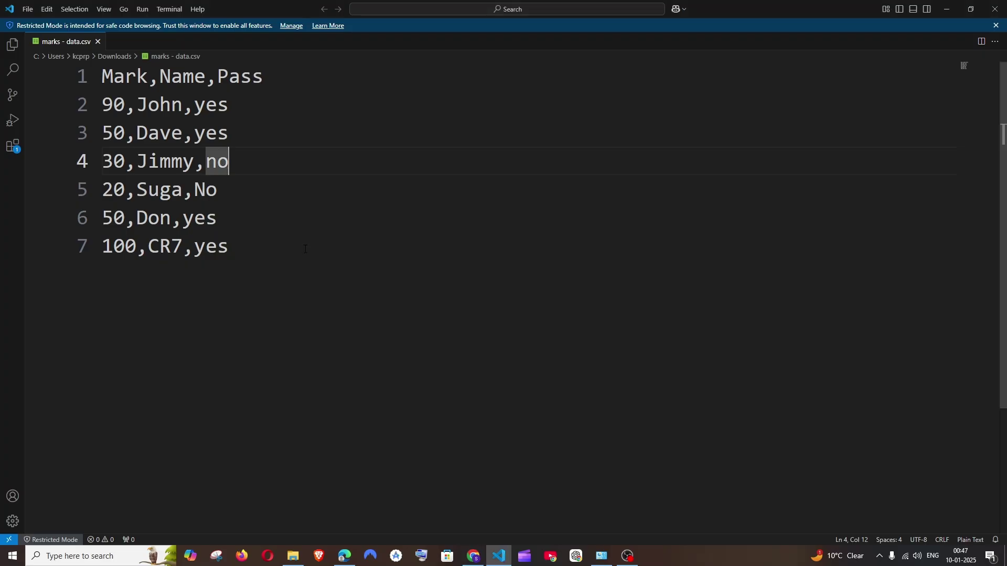
key("ctrl+a")
left_click(317, 187)
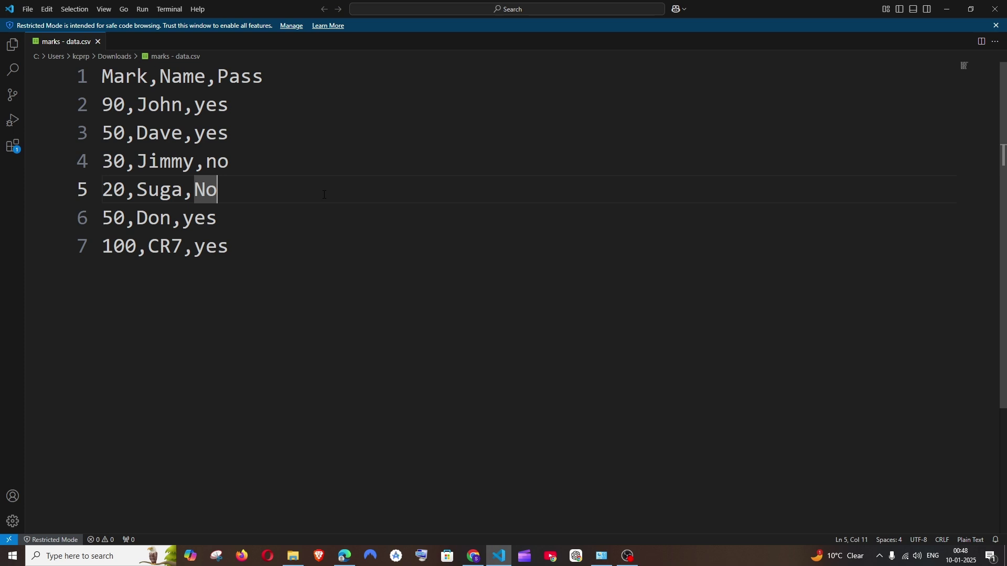
left_click(324, 244)
key("ctrl+a")
key("ctrl+c")
left_click(473, 556)
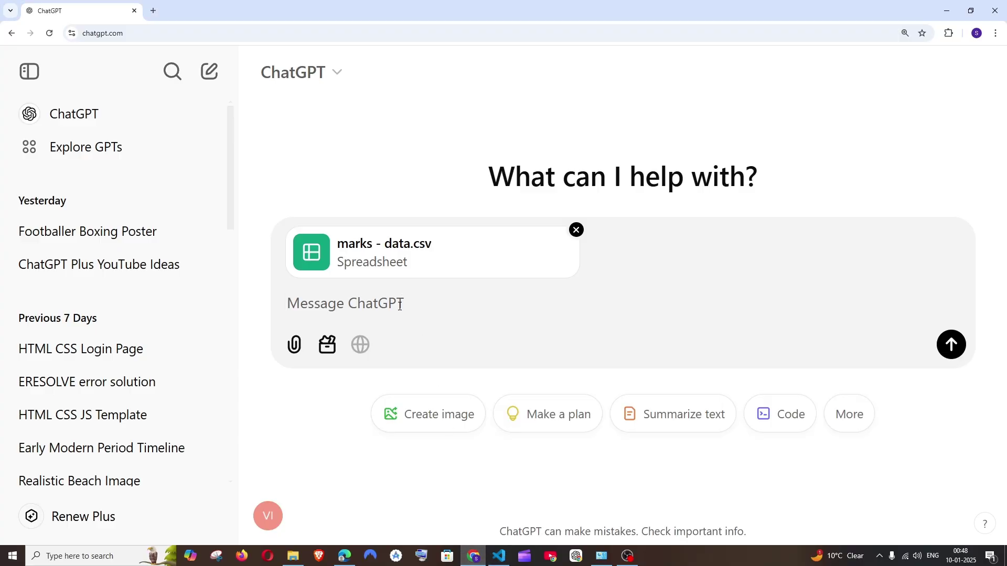
- Send the pasted request to convert the marks CSV into appealing, easy-to-understand graphs and charts
left_click(399, 304)
key("ctrl+v")
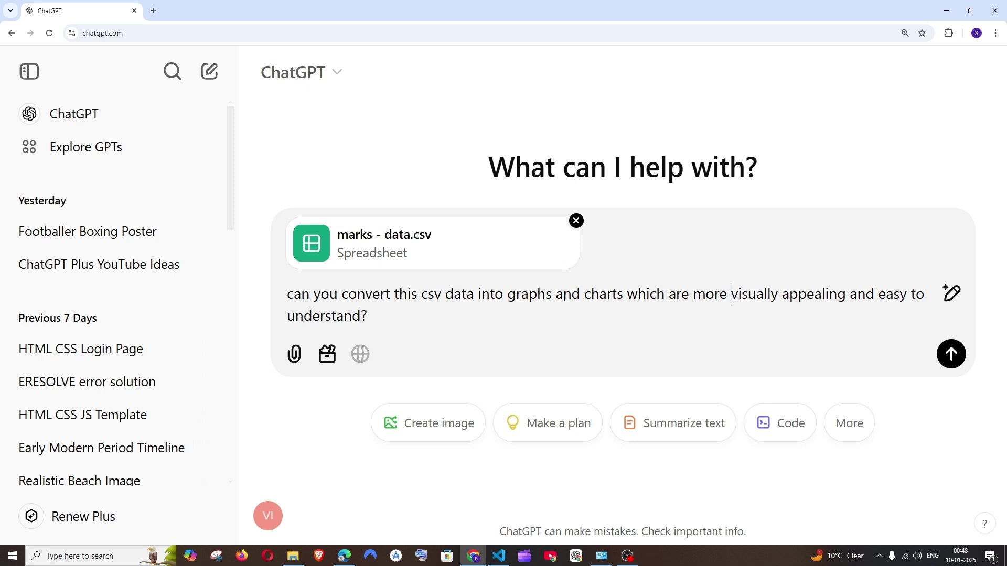
left_click(951, 354)
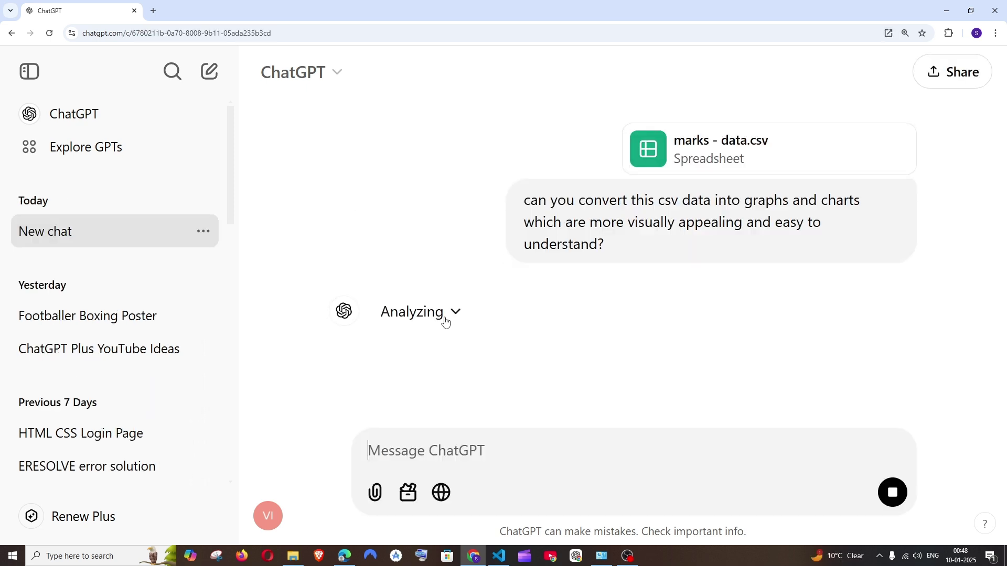
- Review the reply's Mark, Name and Pass column notes and bar chart proposal, and view the analysis code
left_click(451, 313)
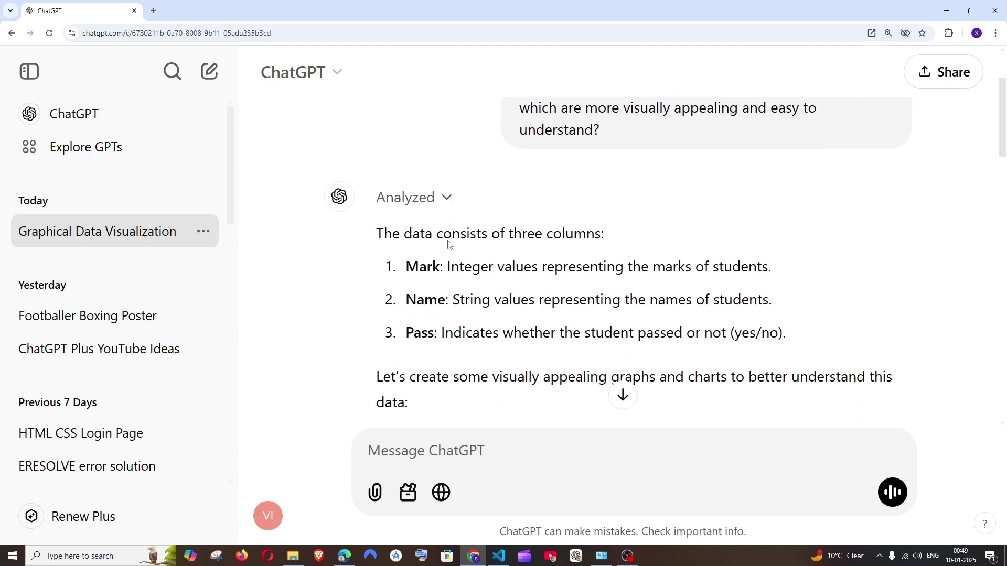
scroll(505, 270, "down", 5)
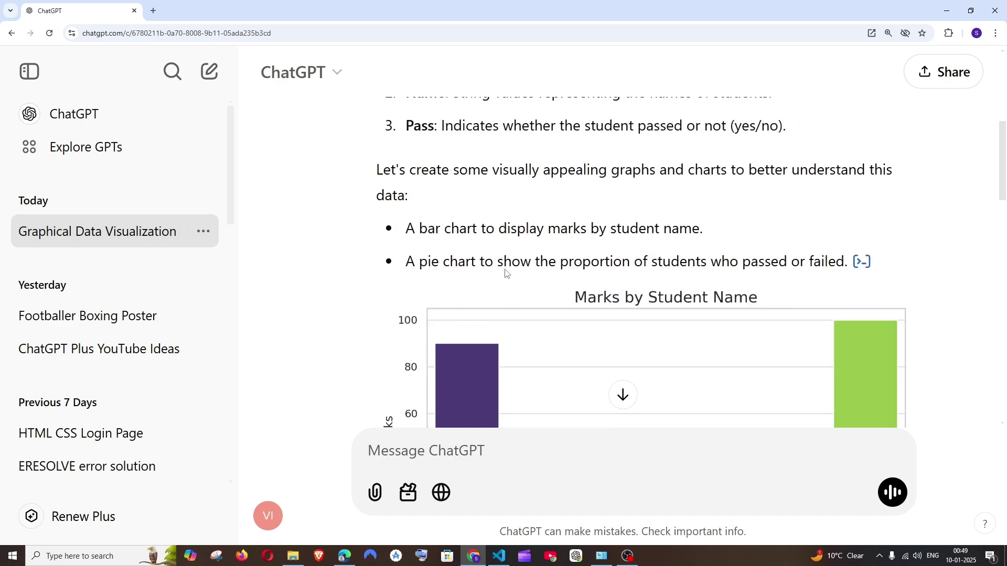
scroll(528, 304, "down", 3)
scroll(528, 303, "up", 5)
scroll(445, 234, "up", 2)
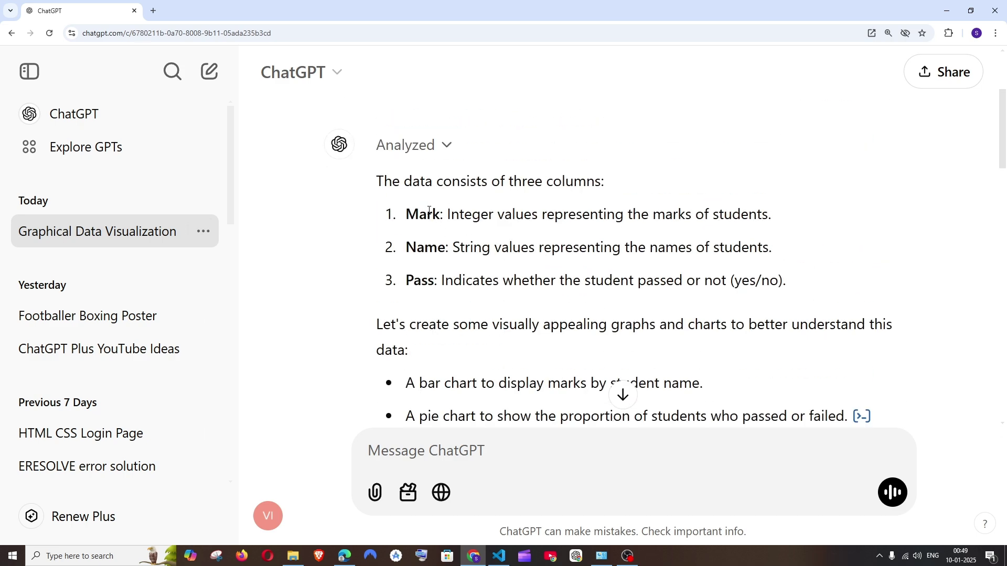
double_click(407, 213)
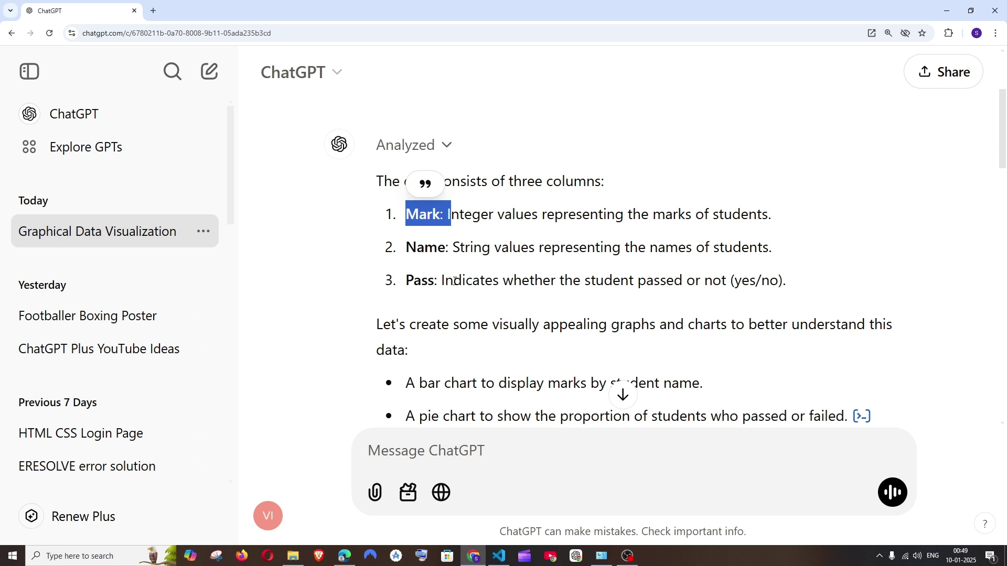
scroll(456, 281, "down", 1)
left_click_drag(756, 229, 435, 186)
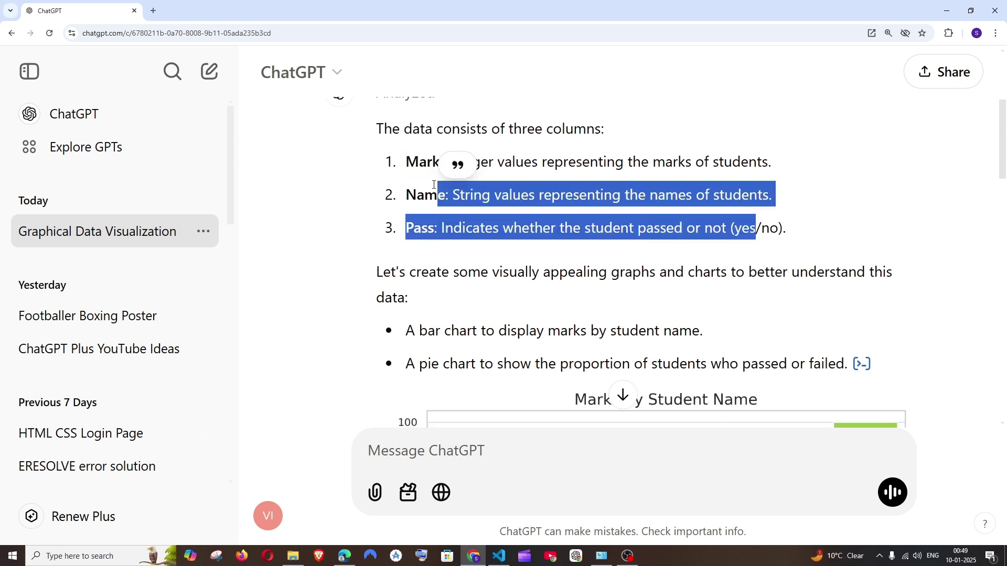
scroll(448, 187, "down", 2)
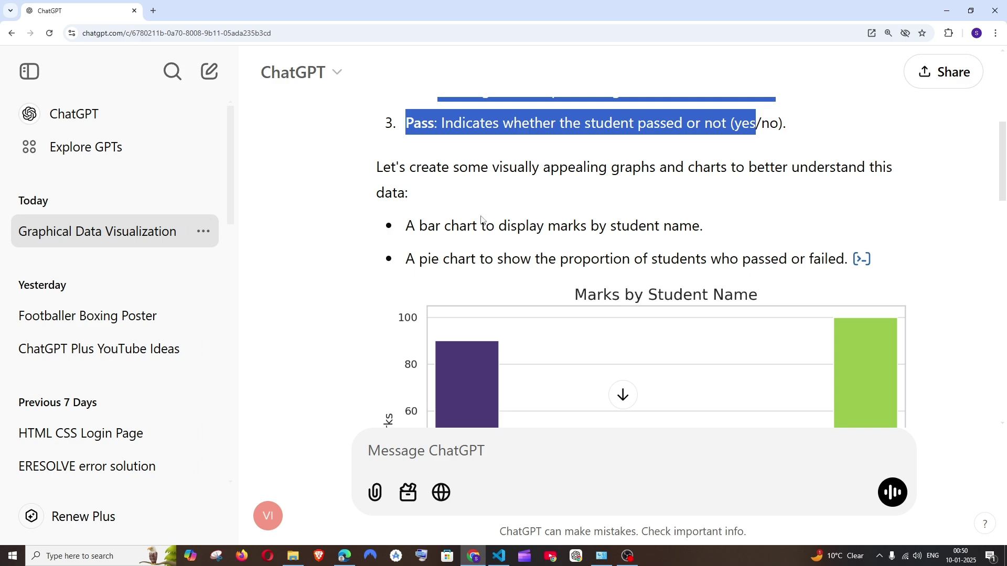
left_click_drag(414, 225, 581, 226)
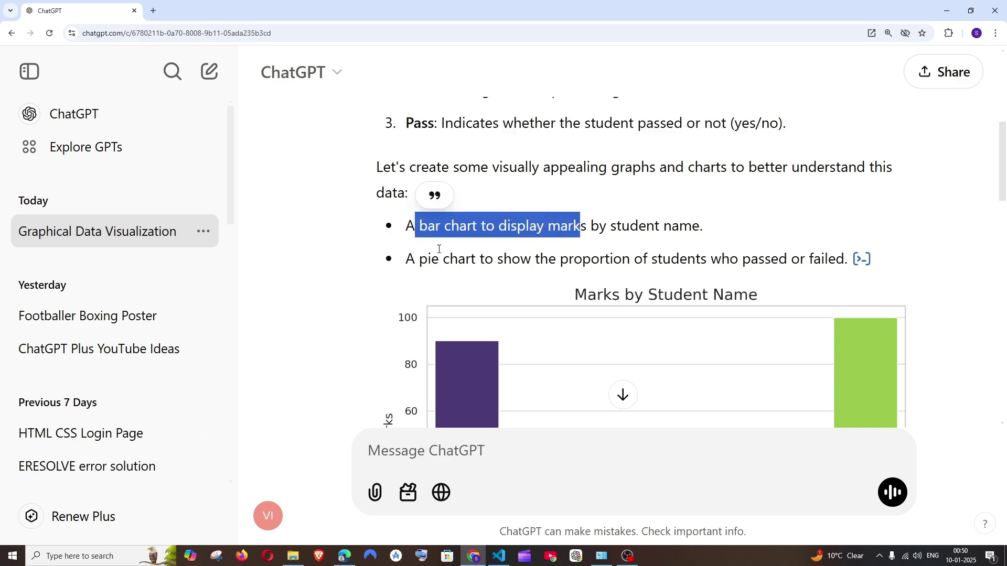
left_click(861, 259)
scroll(504, 339, "down", 5)
scroll(504, 338, "down", 5)
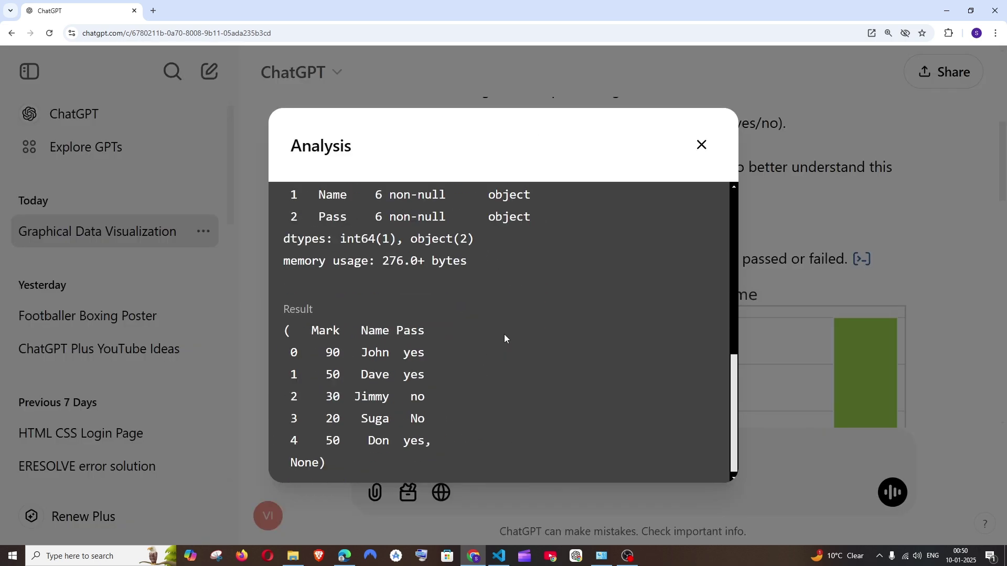
scroll(504, 339, "up", 10)
left_click(702, 145)
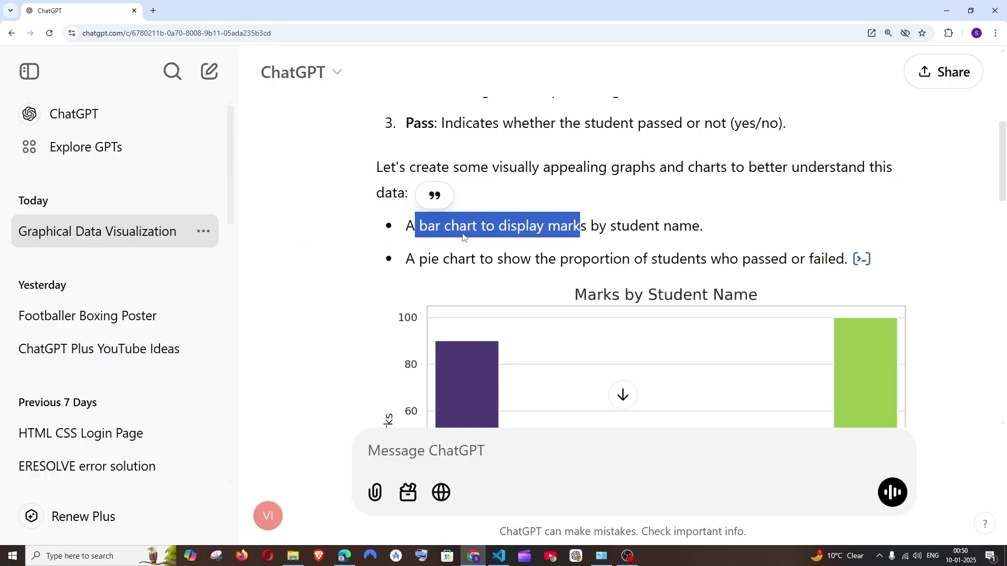
scroll(506, 259, "down", 3)
scroll(539, 261, "down", 2)
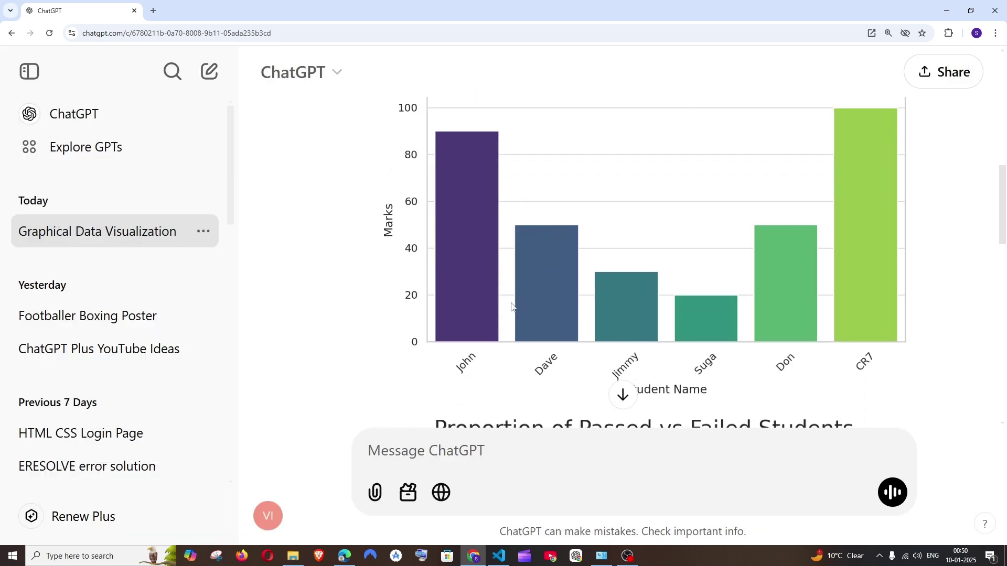
left_click_drag(441, 346, 735, 373)
scroll(403, 253, "up", 2)
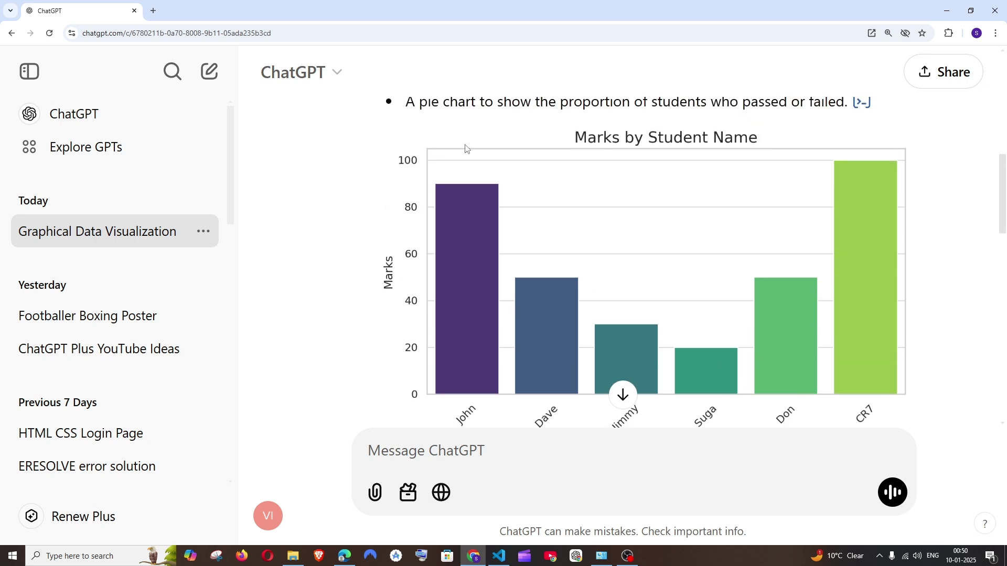
left_click_drag(865, 197, 929, 229)
scroll(771, 249, "down", 3)
scroll(771, 249, "down", 3)
scroll(669, 236, "down", 1)
scroll(669, 236, "up", 1)
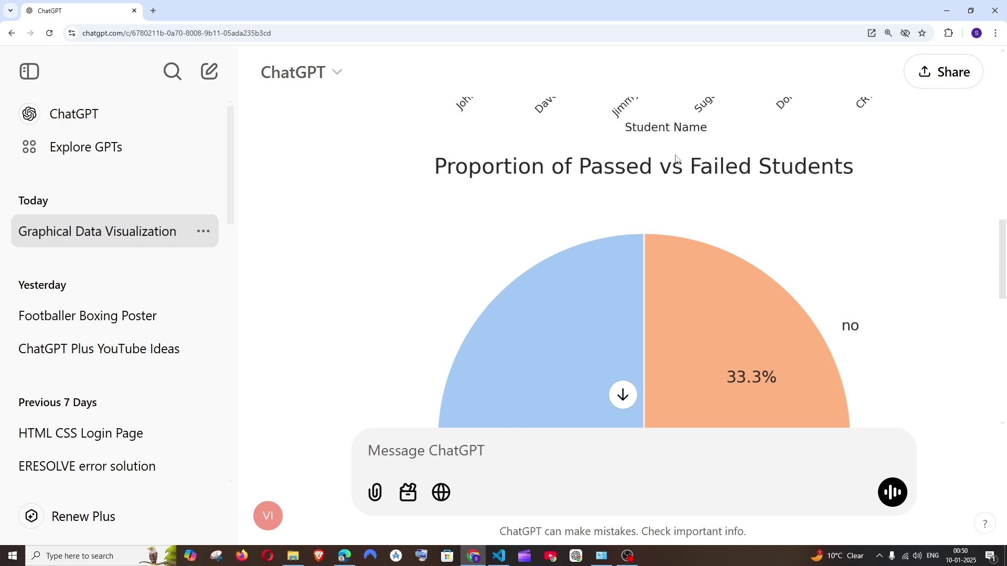
scroll(634, 216, "down", 2)
scroll(635, 215, "down", 2)
scroll(590, 302, "down", 2)
scroll(591, 303, "up", 1)
scroll(590, 303, "down", 2)
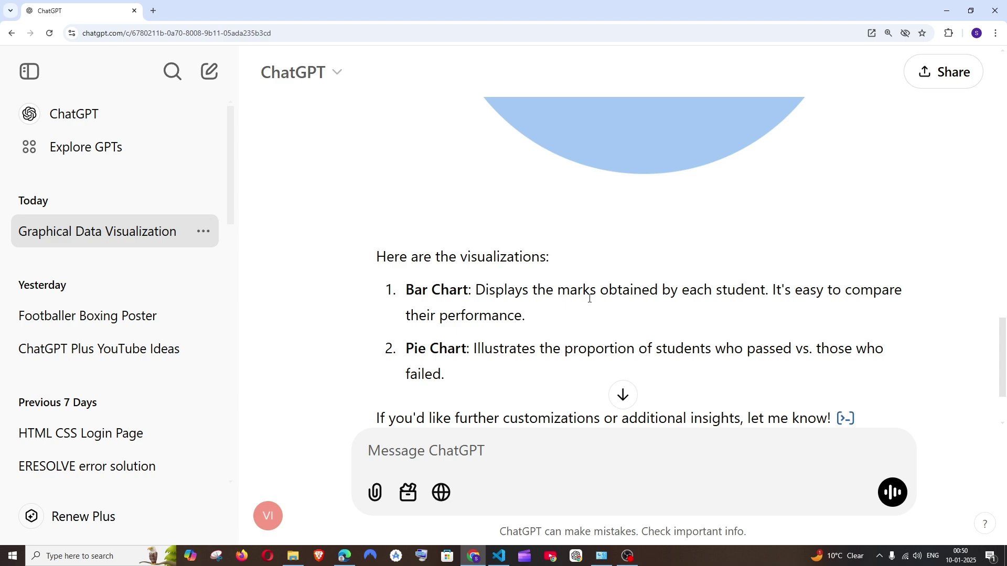
scroll(590, 302, "down", 2)
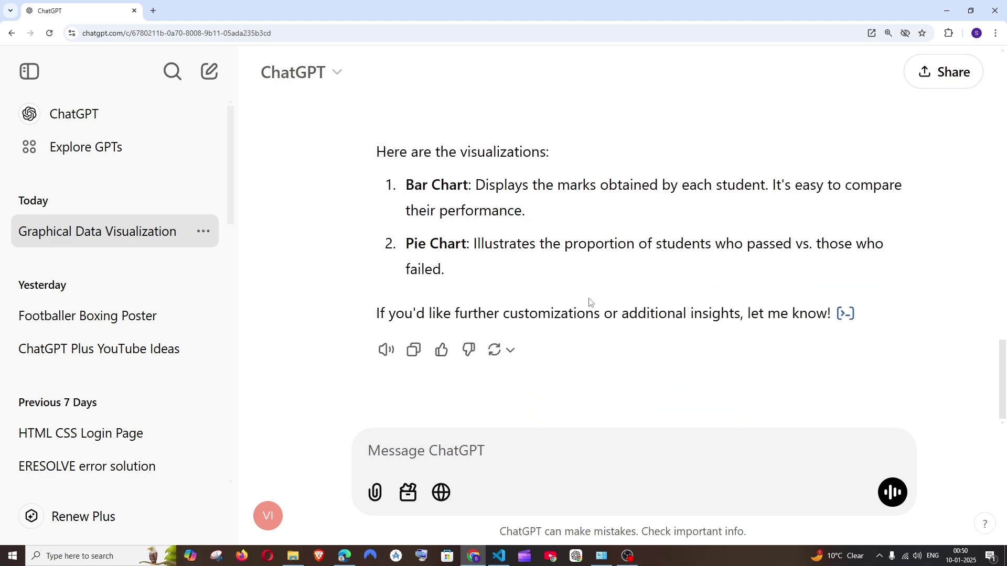
scroll(591, 302, "up", 1)
scroll(571, 314, "up", 3)
scroll(571, 298, "up", 2)
scroll(571, 297, "up", 3)
scroll(571, 298, "up", 3)
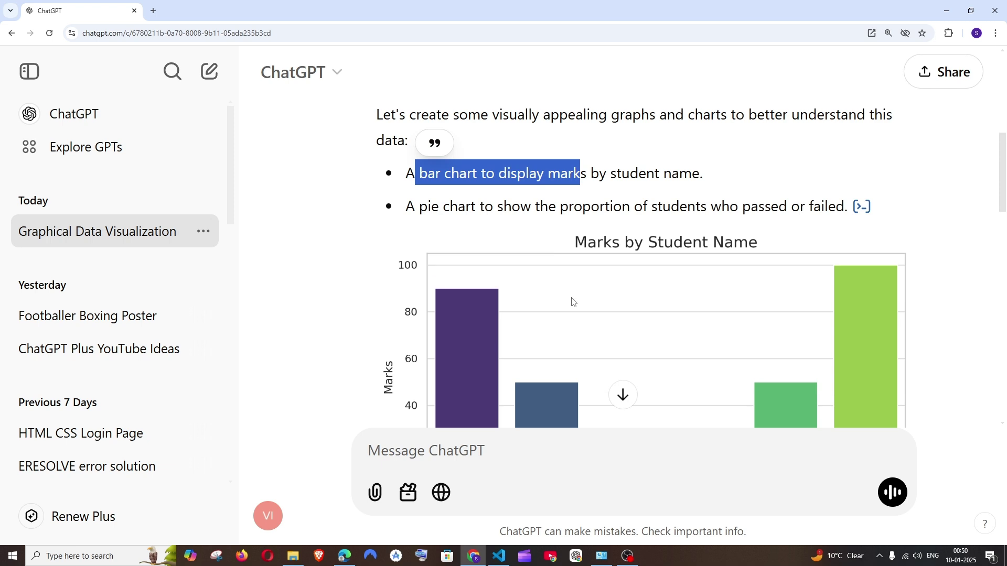
scroll(572, 301, "down", 1)
scroll(573, 301, "down", 2)
scroll(471, 260, "up", 2)
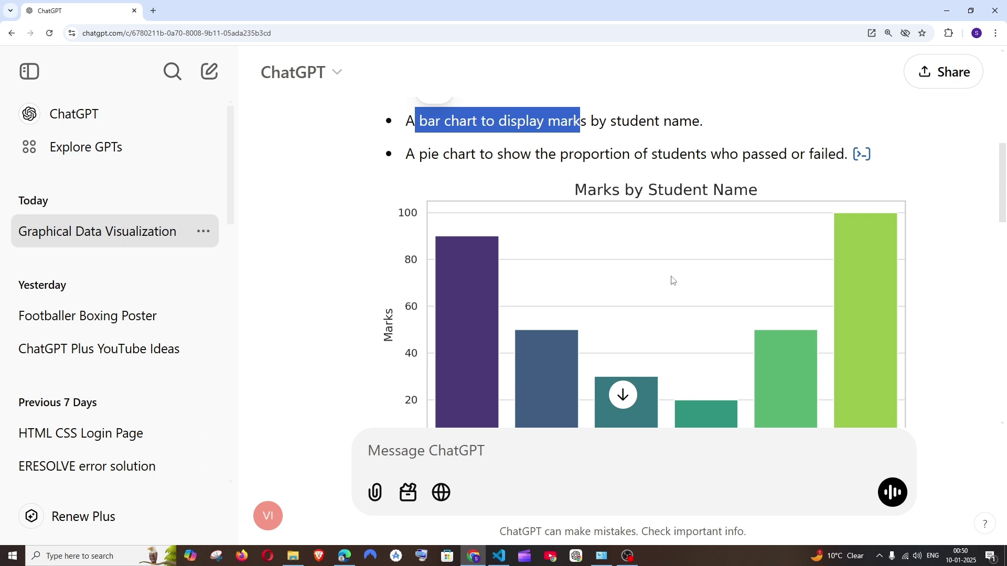
scroll(672, 275, "down", 4)
scroll(671, 275, "down", 4)
scroll(671, 275, "down", 2)
scroll(671, 275, "down", 2)
scroll(671, 275, "up", 2)
scroll(671, 275, "up", 2)
scroll(671, 275, "up", 3)
scroll(671, 275, "up", 3)
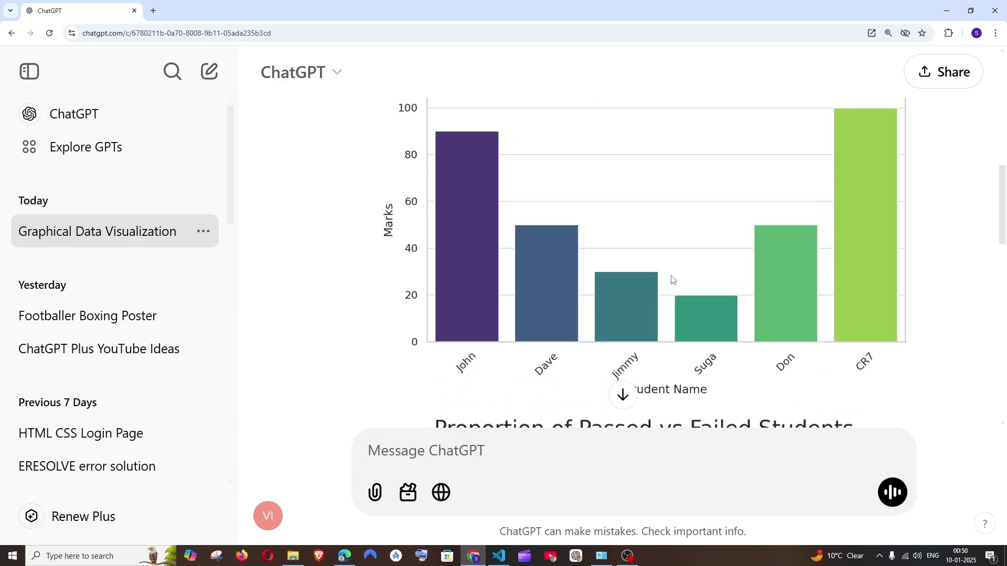
scroll(671, 276, "up", 1)
scroll(671, 275, "down", 1)
scroll(672, 275, "down", 5)
scroll(671, 275, "up", 4)
key("ctrl+minus")
scroll(594, 301, "down", 4)
scroll(593, 302, "down", 3)
scroll(525, 287, "up", 8)
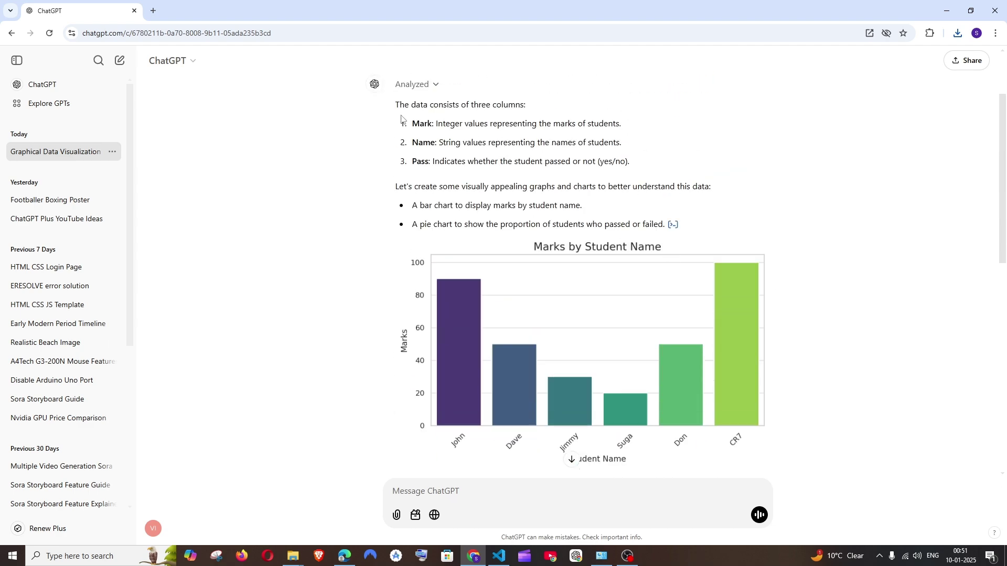
scroll(525, 288, "down", 1)
scroll(562, 218, "down", 1)
- Save the Marks by Student Name bar chart to Downloads as new.jpg
right_click(552, 213)
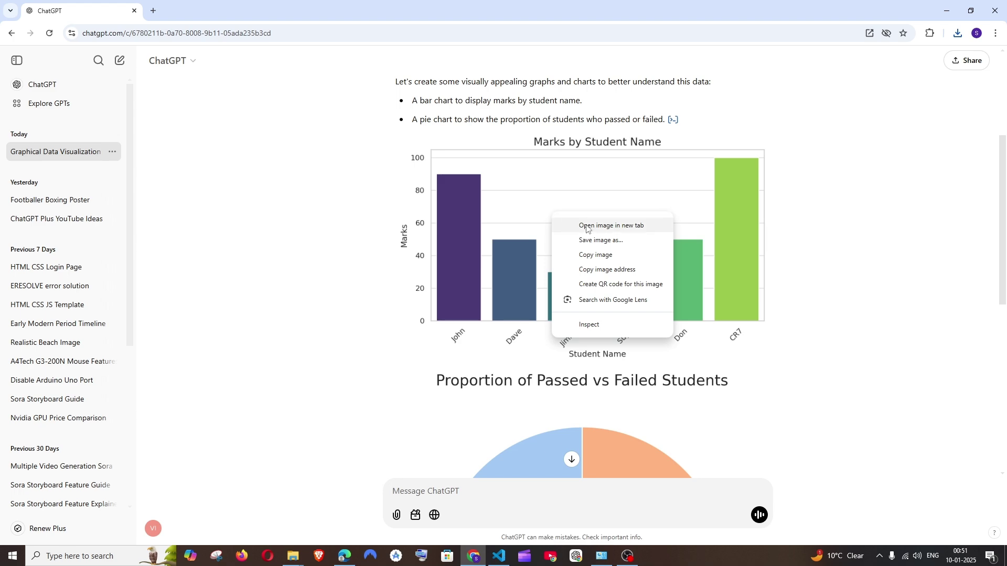
left_click(596, 240)
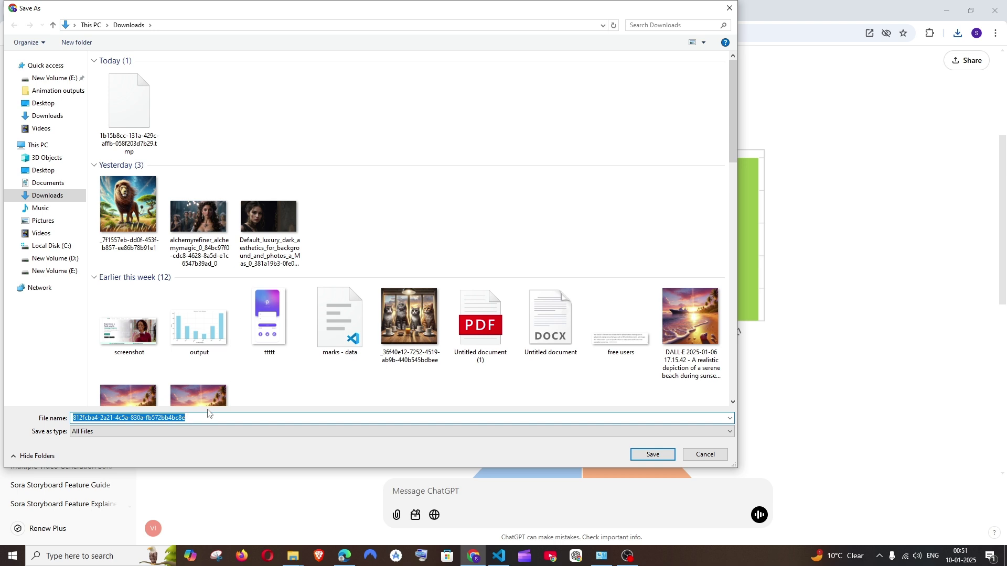
key("BackSpace")
type("new.jpg")
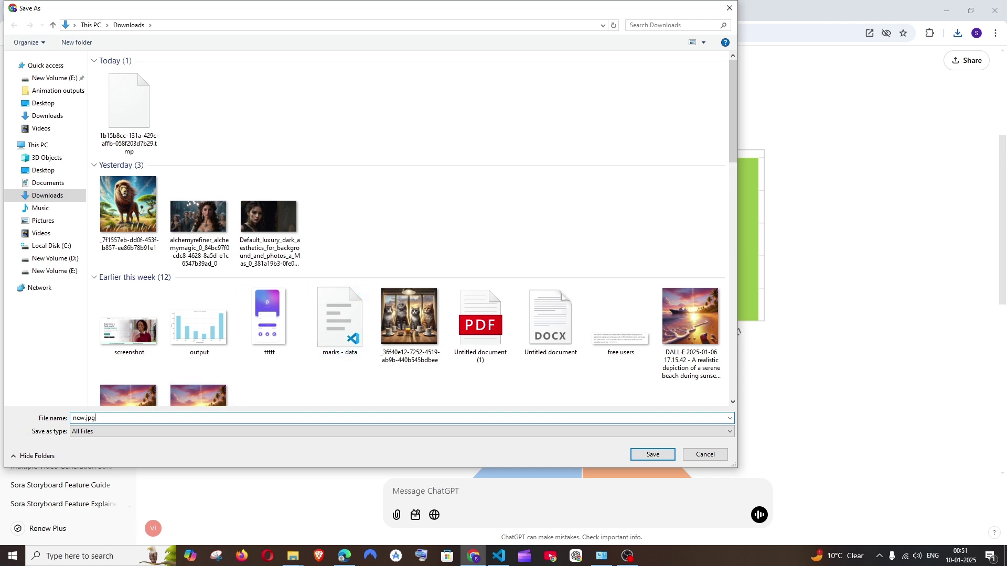
left_click(652, 454)
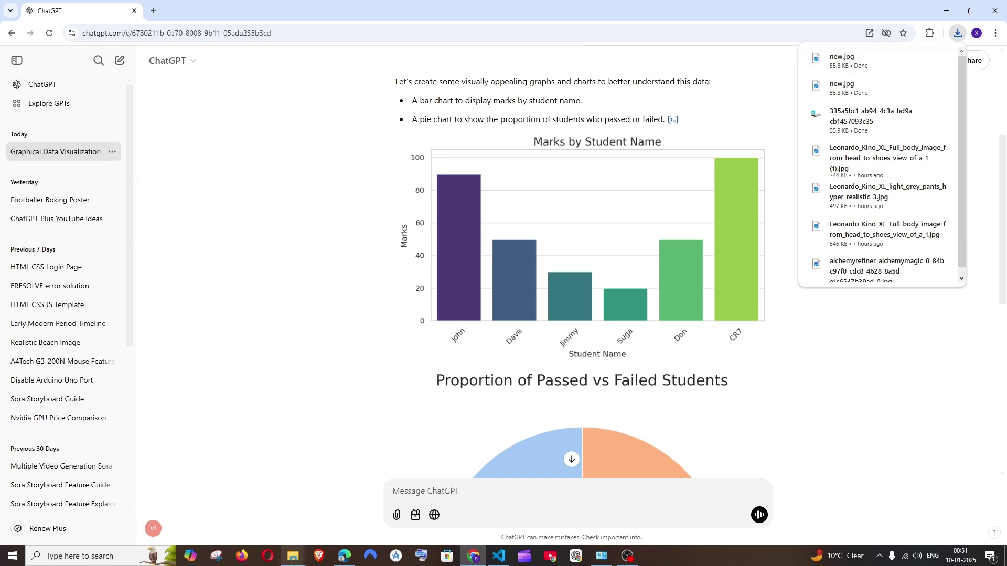
- Open new.jpg from Downloads full screen to verify it, then return to ChatGPT
left_click(293, 556)
left_click(236, 511)
left_click(187, 149)
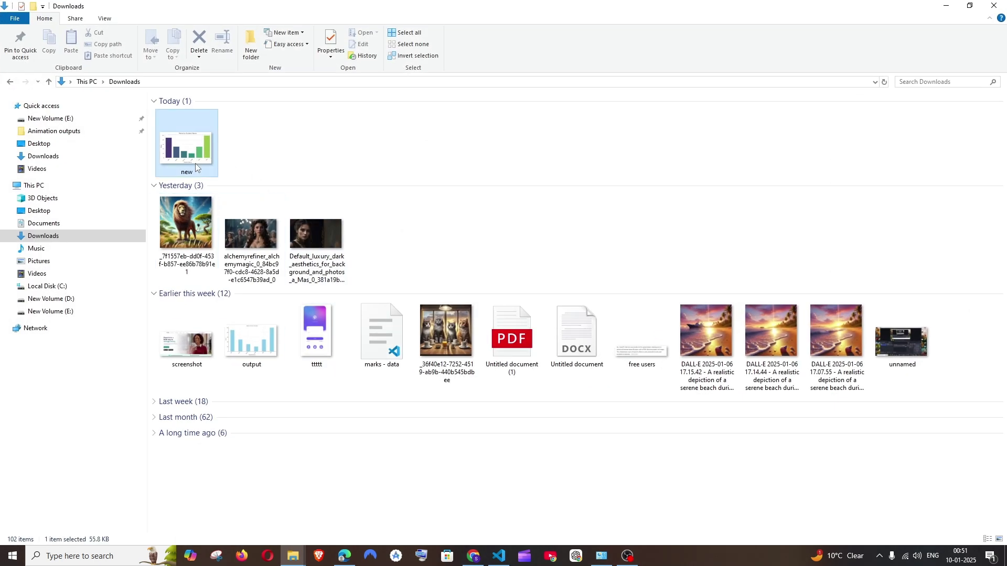
double_click(195, 163)
double_click(510, 21)
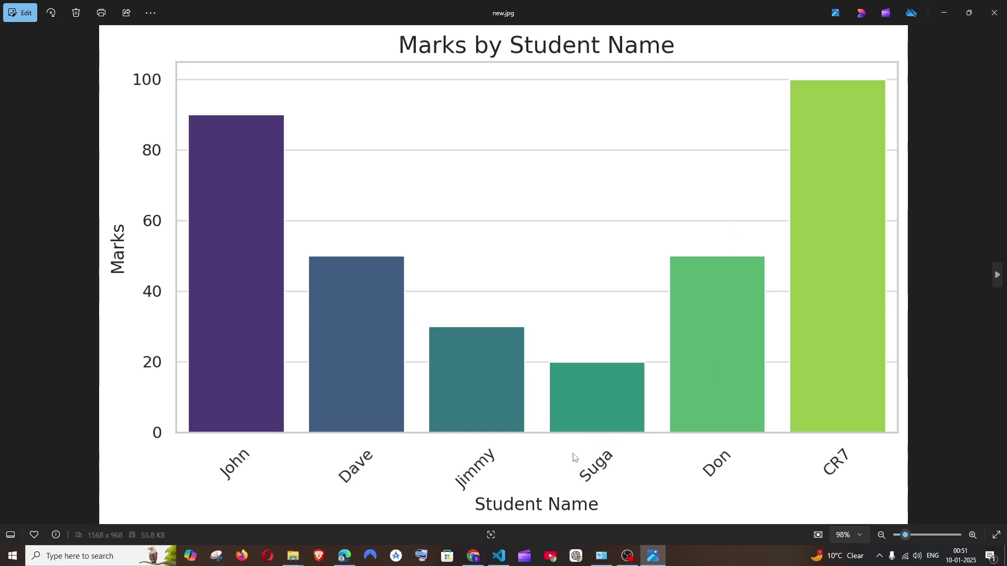
left_click(473, 557)
scroll(564, 358, "down", 5)
- Start saving the Passed vs Failed pie chart, clearing its default file name
left_click(873, 356)
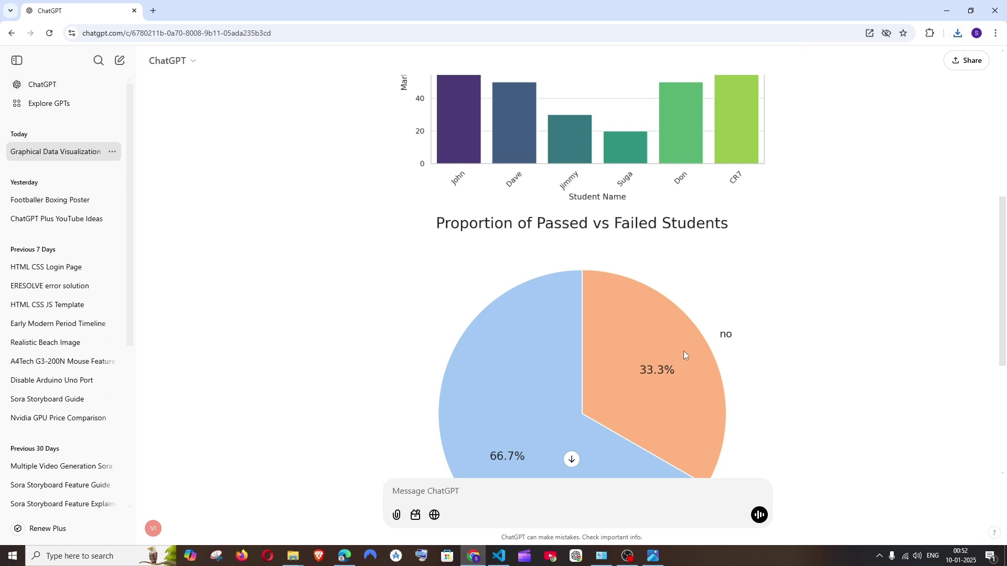
scroll(684, 351, "down", 4)
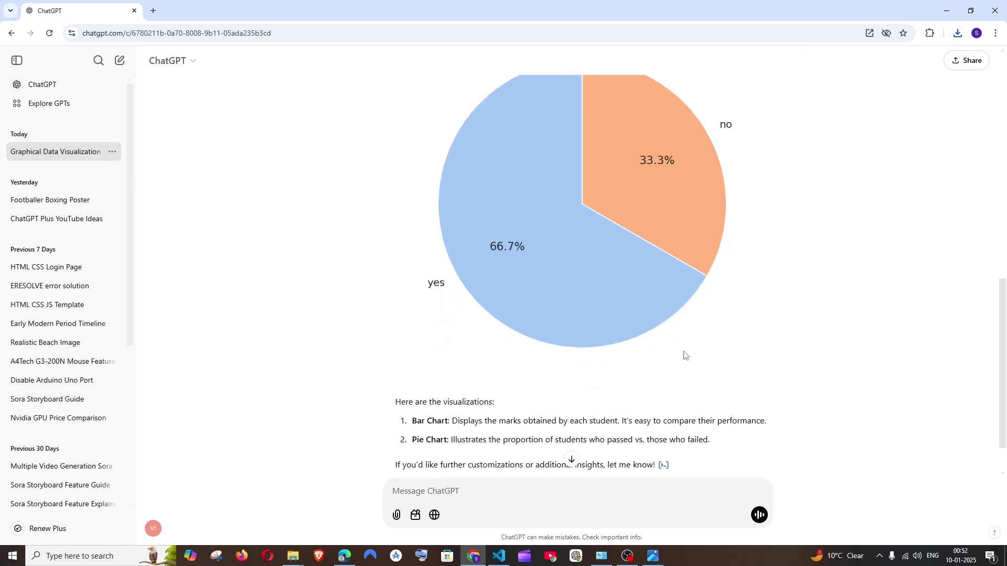
scroll(683, 351, "up", 3)
scroll(683, 350, "up", 3)
scroll(684, 351, "down", 3)
scroll(683, 351, "down", 1)
scroll(684, 352, "up", 2)
right_click(591, 333)
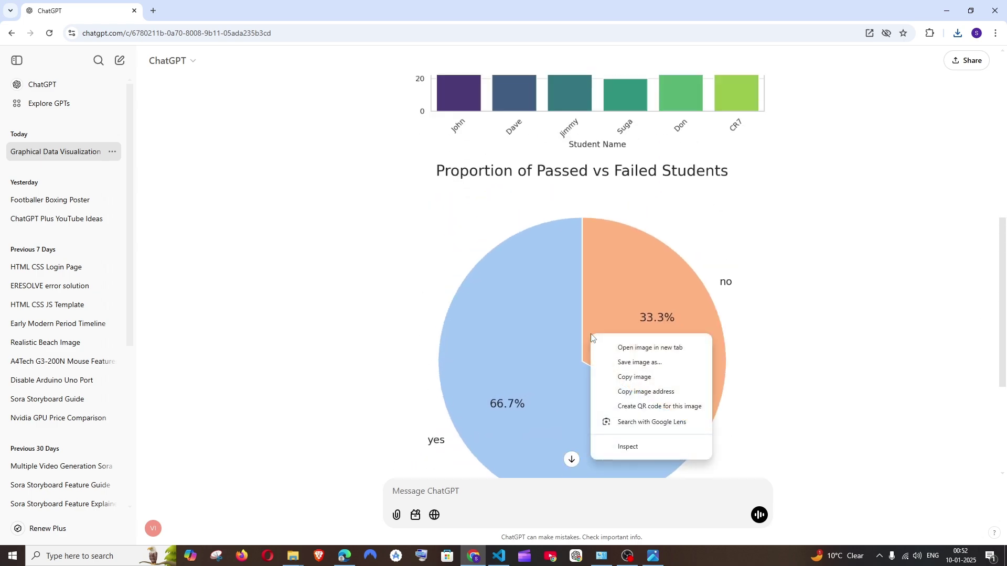
left_click(639, 362)
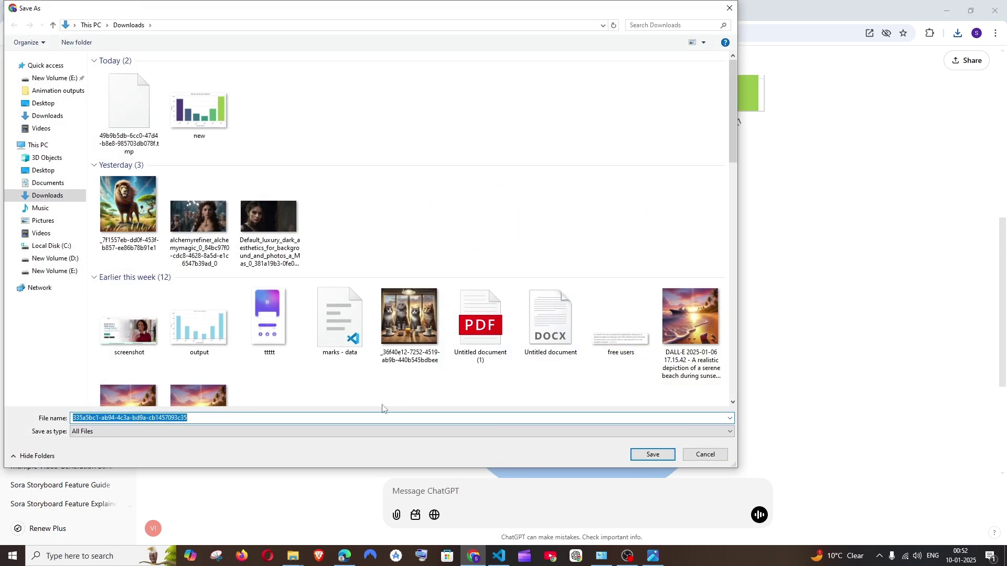
key("BackSpace")
type("new")
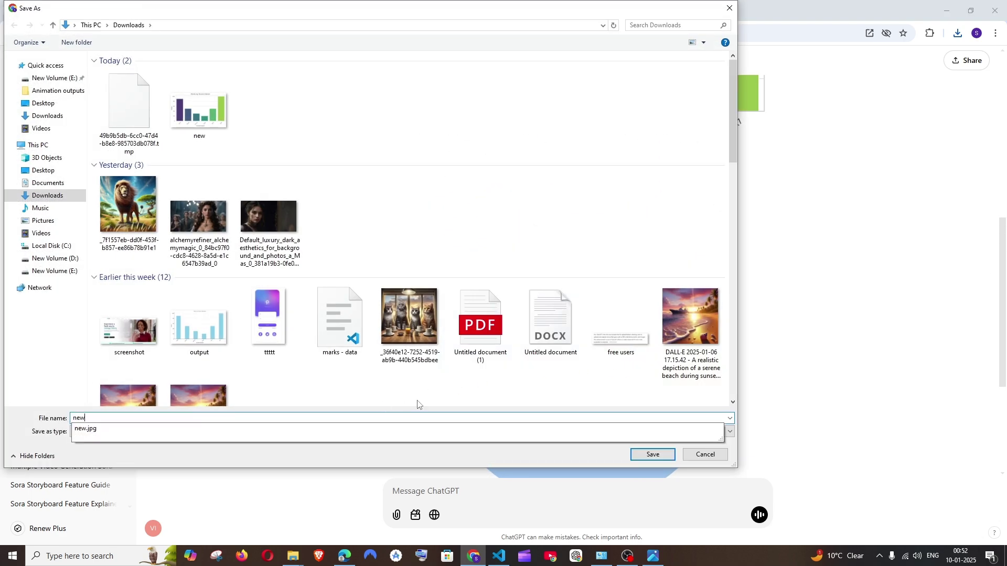